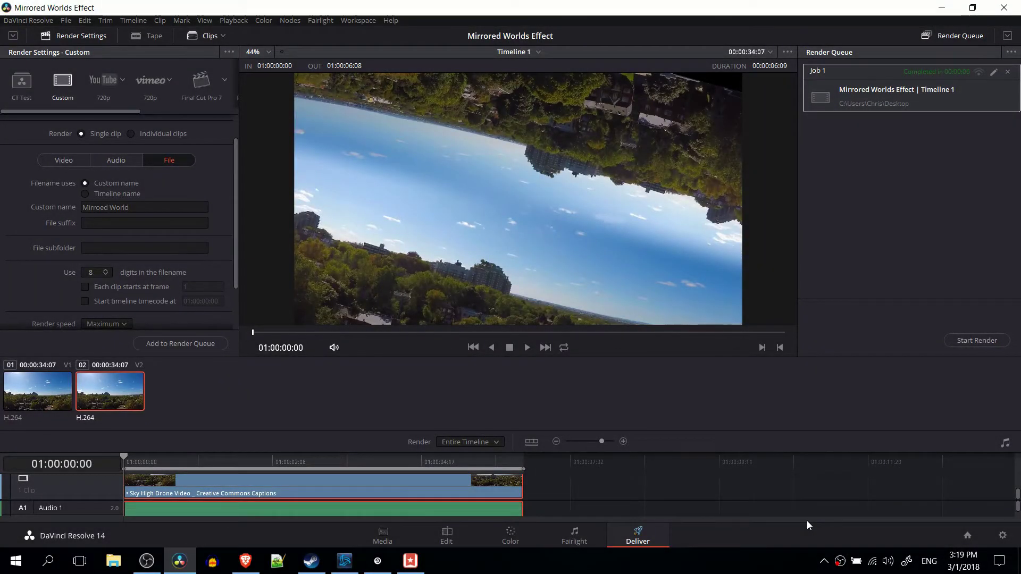
Play back the finished mirrored-worlds drone effect.
{"action": "key", "text": "space"}
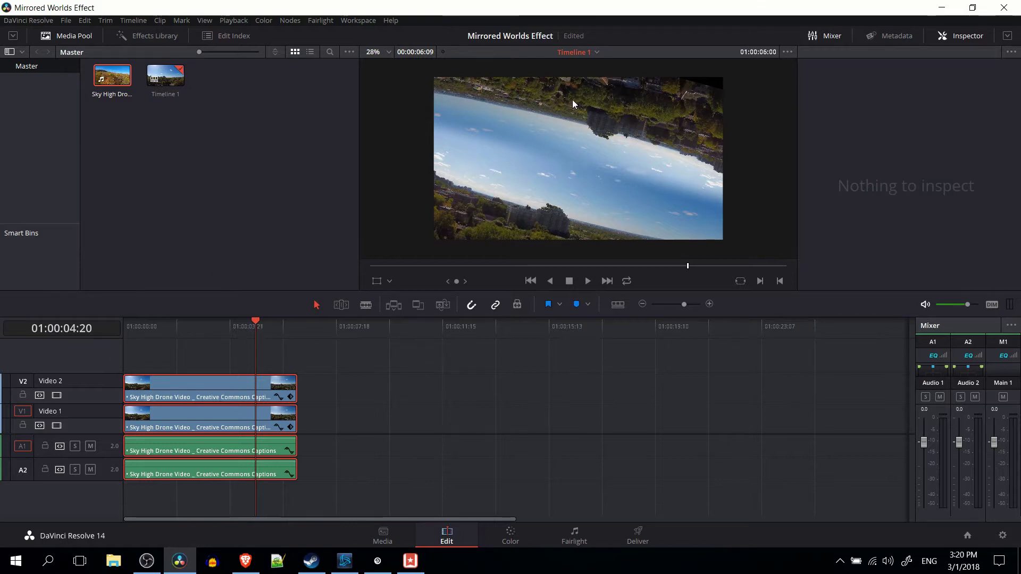
Add the drone clip to the timeline and split it where the sunset begins.
{"action": "left_click_drag", "start_coordinate": [111, 75], "coordinate": [369, 417]}
{"action": "left_click_drag", "start_coordinate": [372, 520], "coordinate": [631, 491]}
{"action": "key", "text": "b"}
{"action": "left_click", "coordinate": [498, 420]}
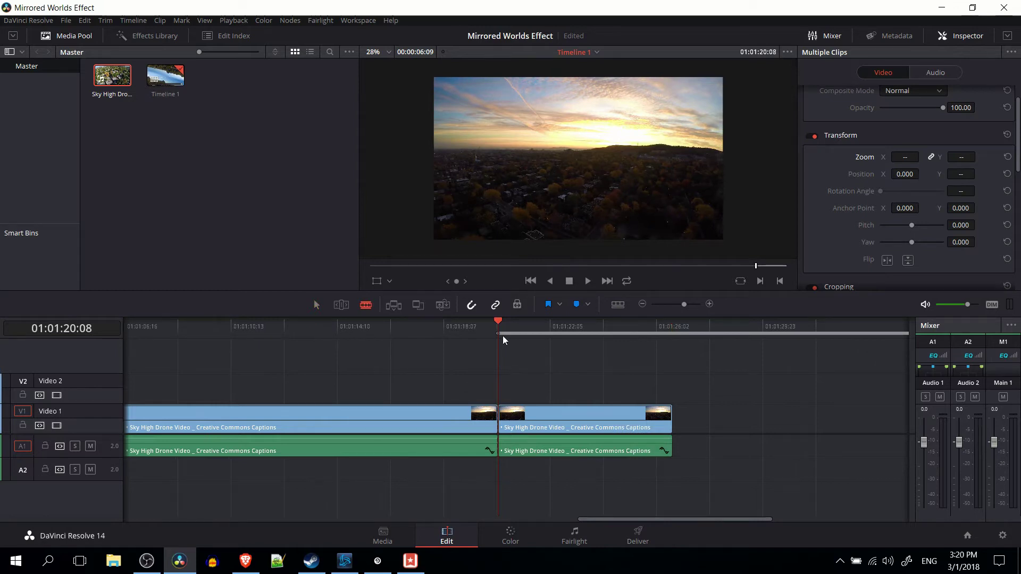
Delete the part before the sunset and play back the trimmed sunset clip.
{"action": "left_click_drag", "start_coordinate": [437, 381], "coordinate": [404, 455]}
{"action": "key", "text": "ctrl+a"}
{"action": "key", "text": "Delete"}
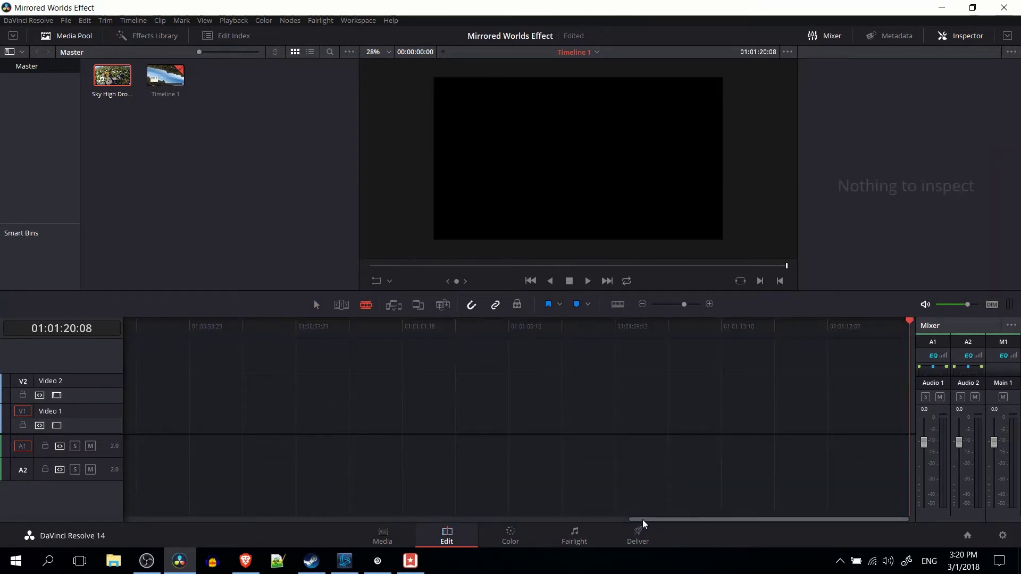
{"action": "left_click_drag", "start_coordinate": [646, 523], "coordinate": [170, 523]}
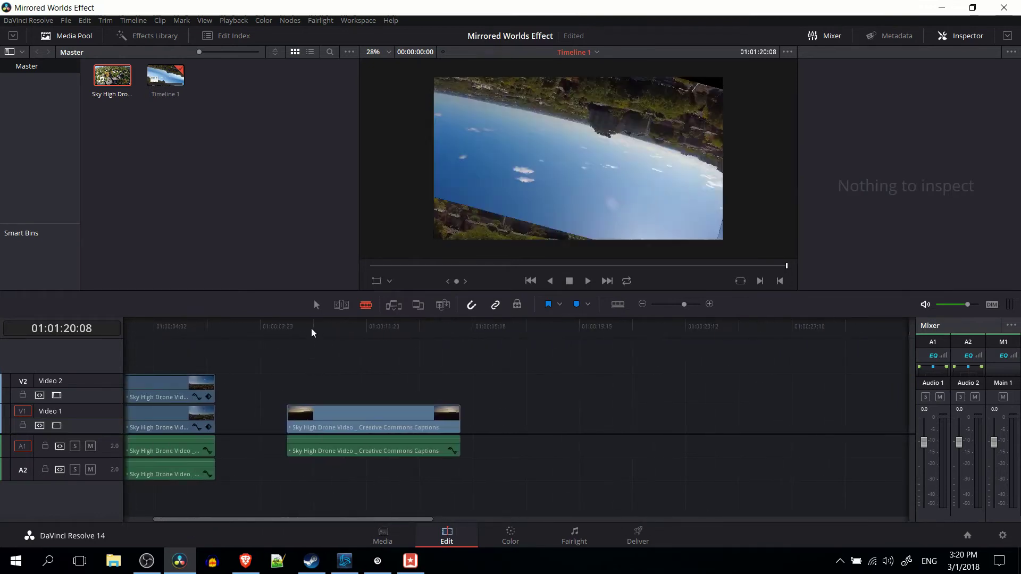
{"action": "left_click", "coordinate": [287, 327]}
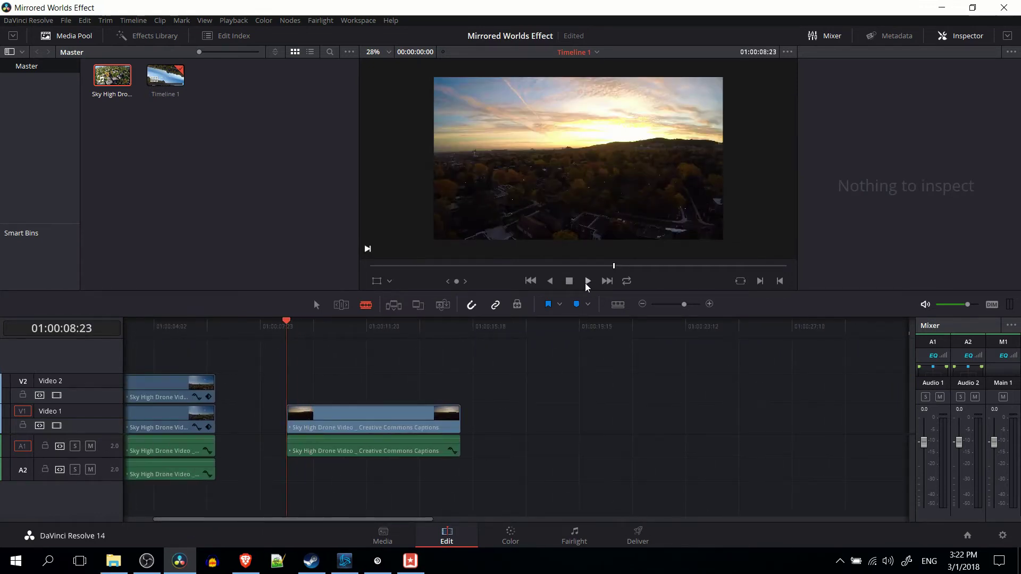
{"action": "left_click", "coordinate": [587, 282]}
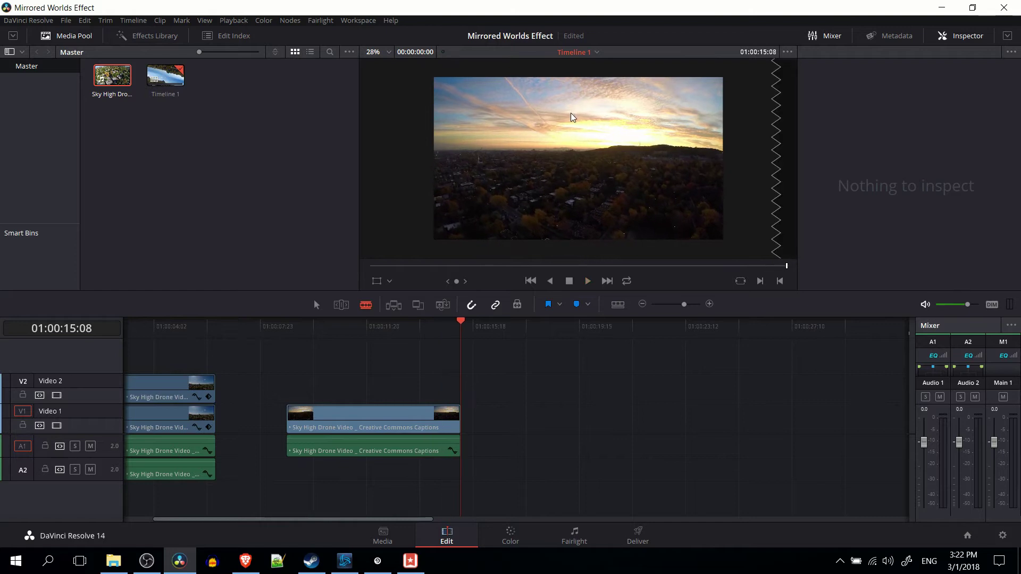
{"action": "key", "text": "Up"}
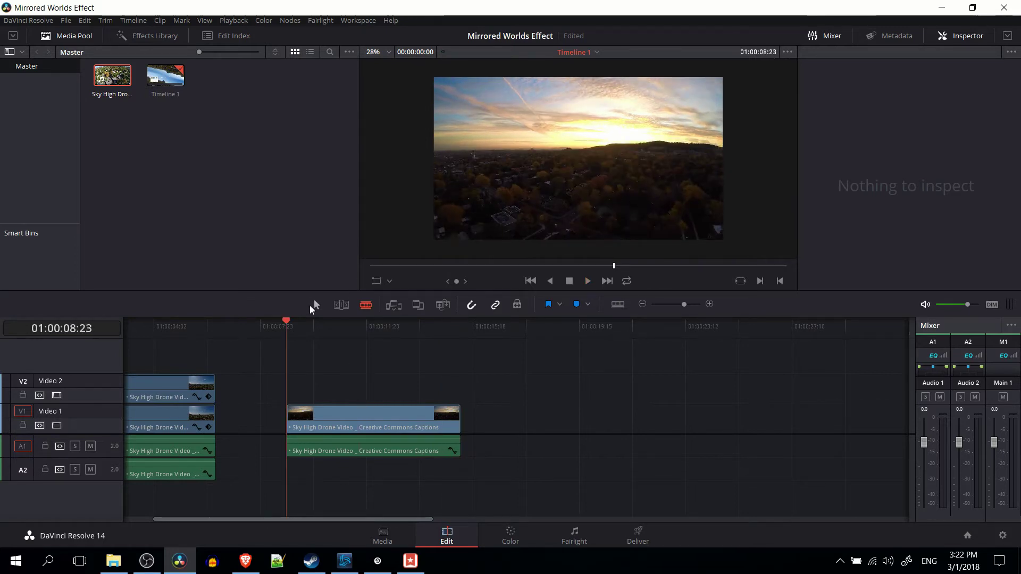
Zoom the timeline out and delete the stray clip at the end.
{"action": "left_click", "coordinate": [375, 414]}
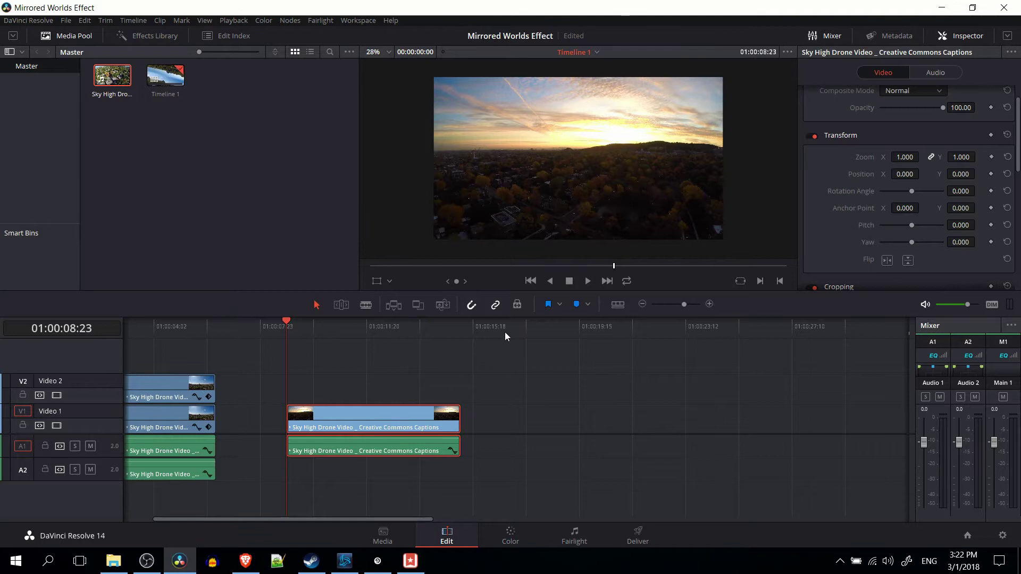
{"action": "key", "text": "ctrl+minus"}
{"action": "left_click_drag", "start_coordinate": [300, 325], "coordinate": [307, 331]}
{"action": "left_click", "coordinate": [349, 413]}
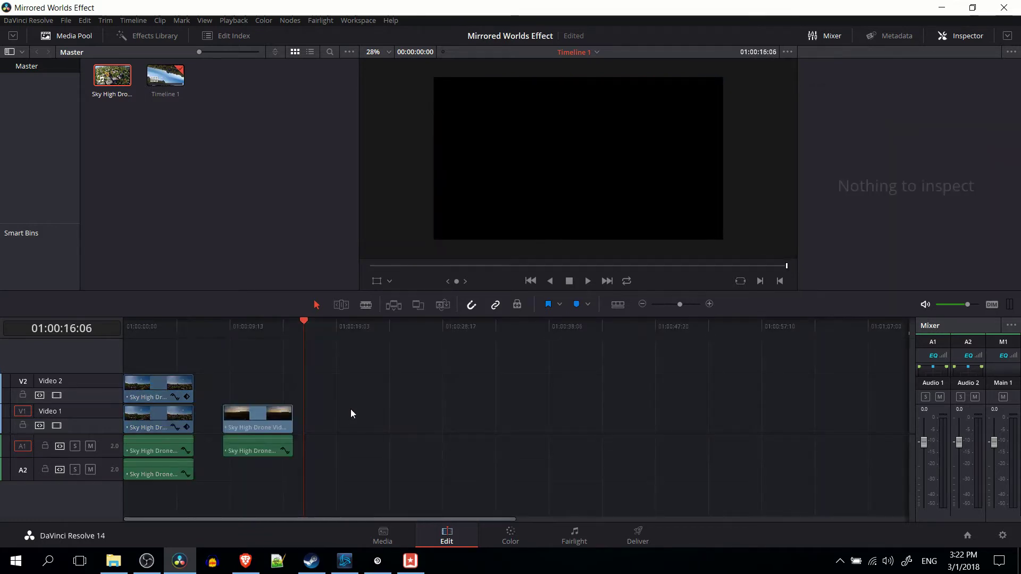
{"action": "key", "text": "End"}
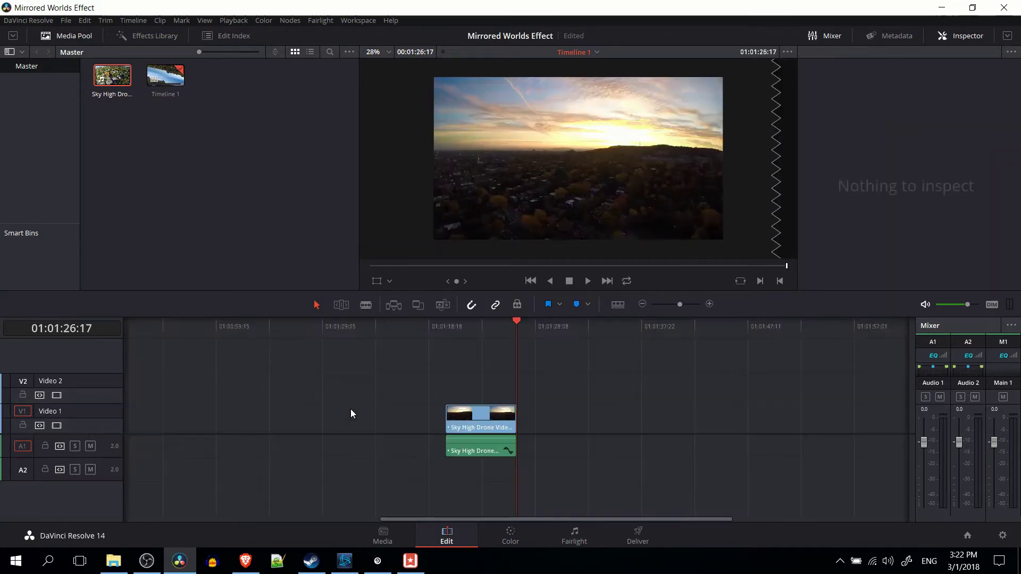
{"action": "left_click", "coordinate": [490, 416]}
{"action": "key", "text": "Delete"}
Paste a copy of the sunset clip and move it onto Video 2 above the original.
{"action": "left_click_drag", "start_coordinate": [480, 517], "coordinate": [252, 489]}
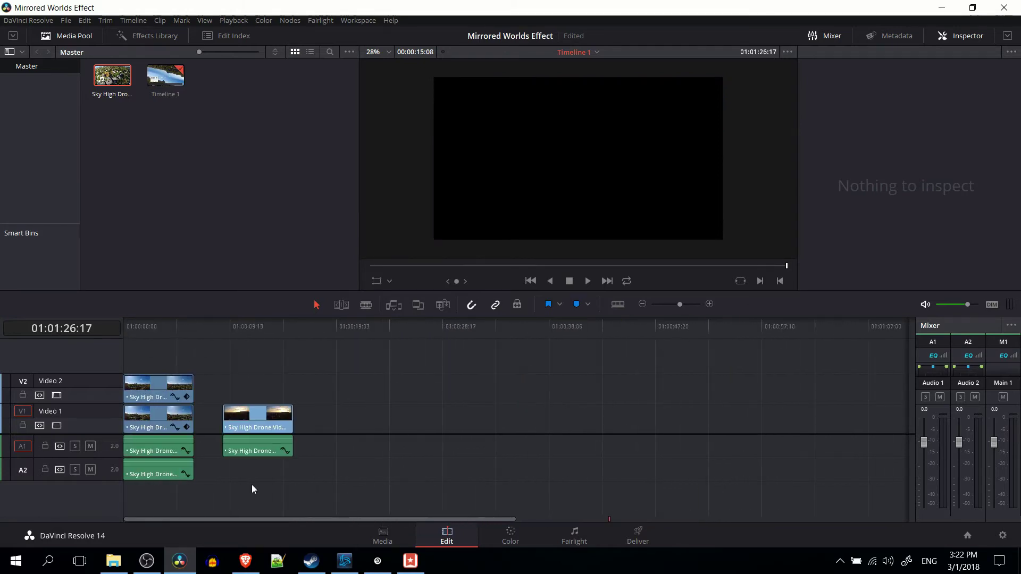
{"action": "left_click", "coordinate": [324, 320]}
{"action": "key", "text": "F10"}
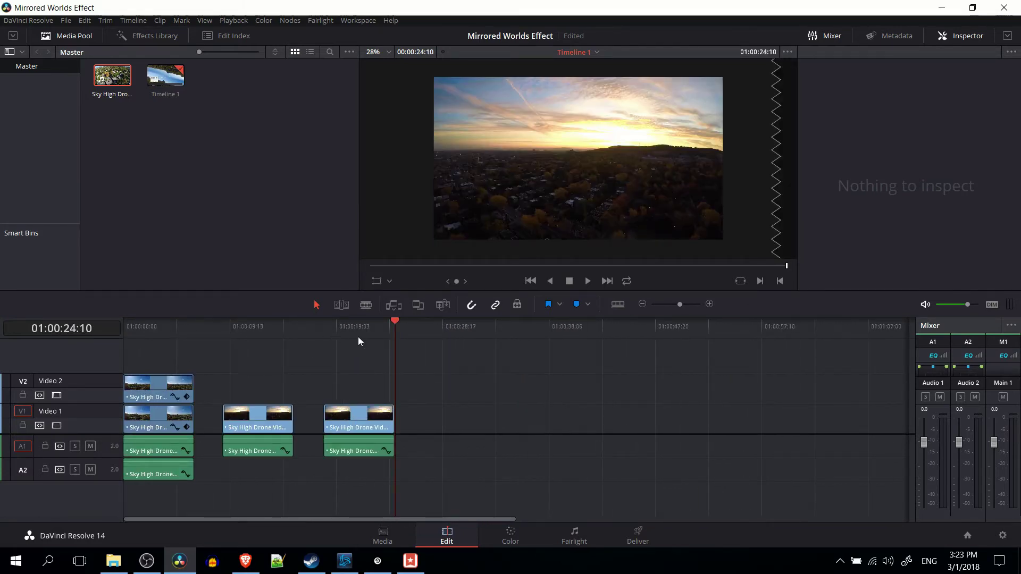
{"action": "left_click_drag", "start_coordinate": [359, 422], "coordinate": [250, 376]}
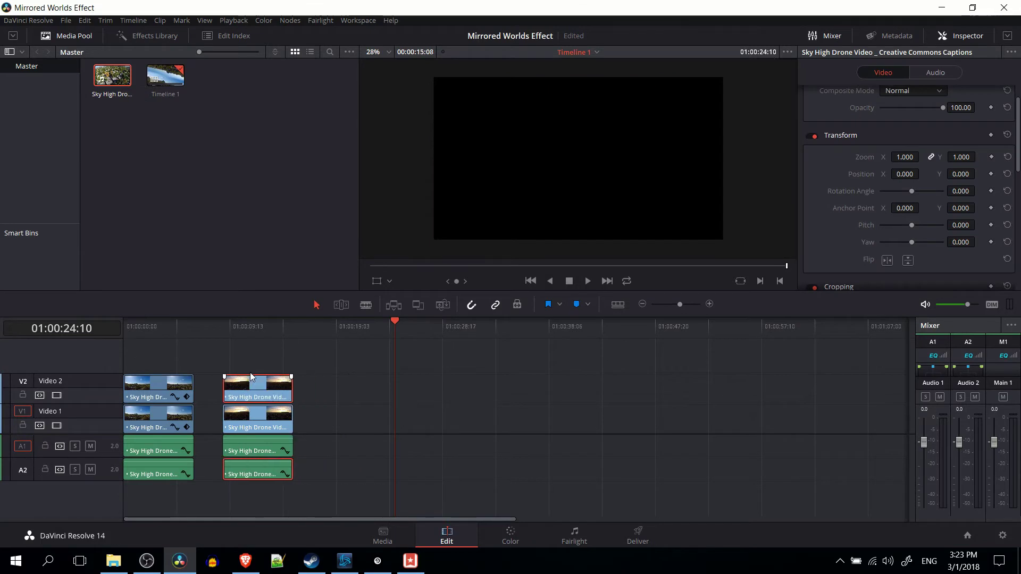
{"action": "left_click", "coordinate": [229, 330]}
{"action": "scroll", "coordinate": [228, 330], "scroll_direction": "up", "scroll_amount": 3}
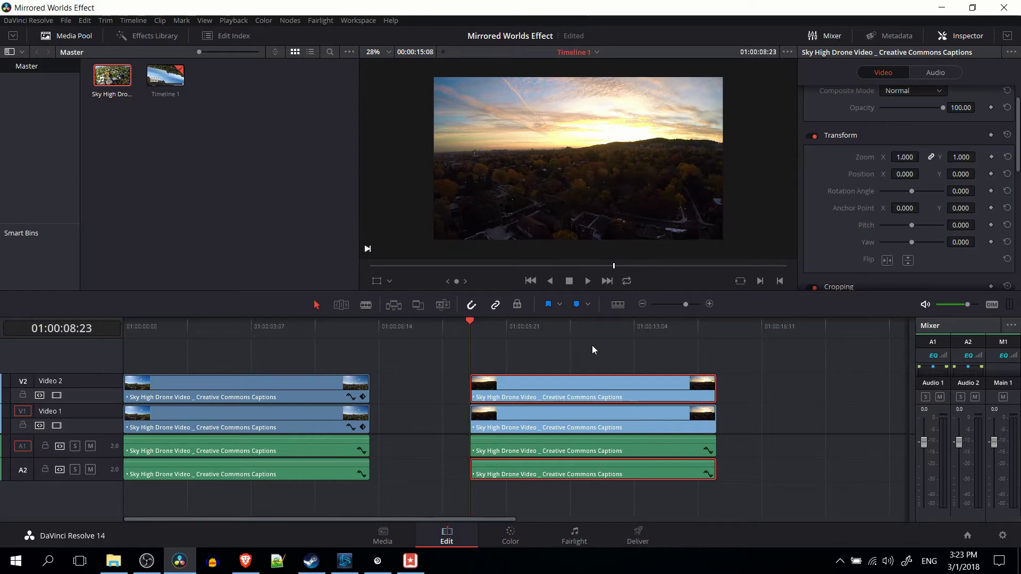
Lower the Video 1 sunset clip to Position Y -152.
{"action": "key", "text": "Down"}
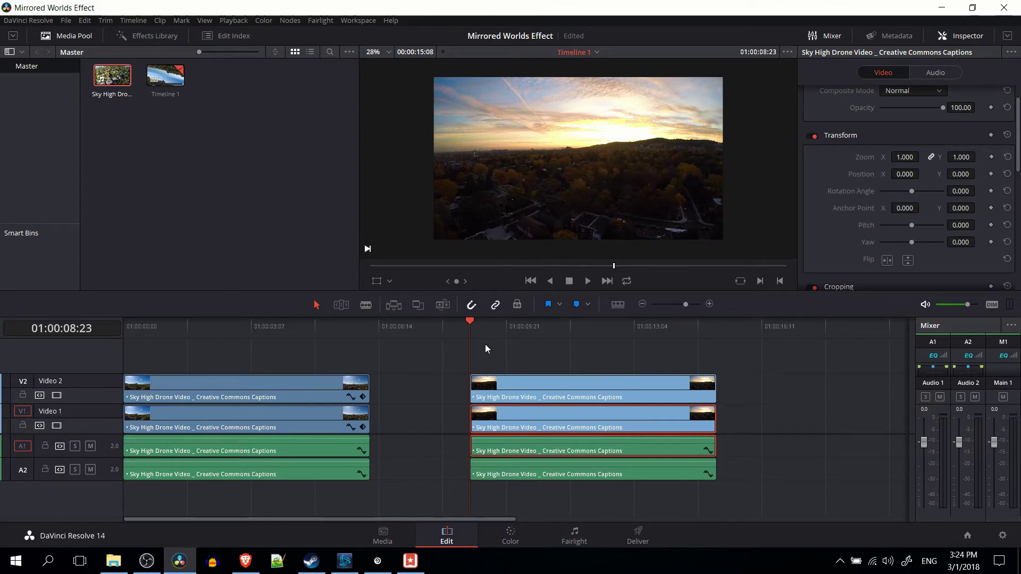
{"action": "left_click", "coordinate": [507, 390]}
{"action": "left_click", "coordinate": [540, 428]}
{"action": "left_click", "coordinate": [485, 323]}
{"action": "mouse_move", "coordinate": [961, 174]}
{"action": "left_mouse_down"}
{"action": "mouse_move", "coordinate": [978, 174]}
{"action": "mouse_move", "coordinate": [952, 174]}
{"action": "left_mouse_up"}
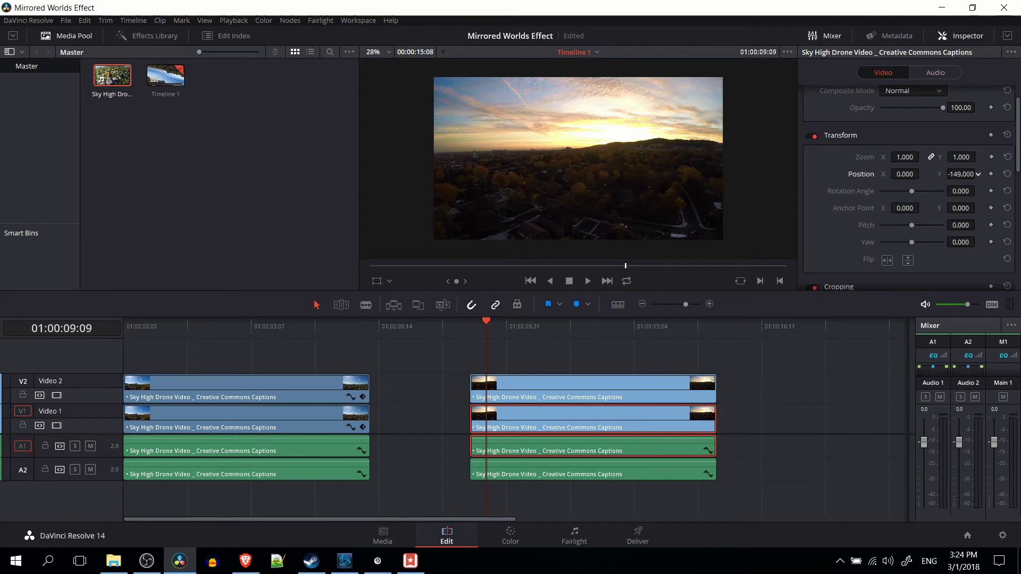
Raise the Video 2 copy to Position Y 150 and rotate it 180°.
{"action": "left_click", "coordinate": [629, 379]}
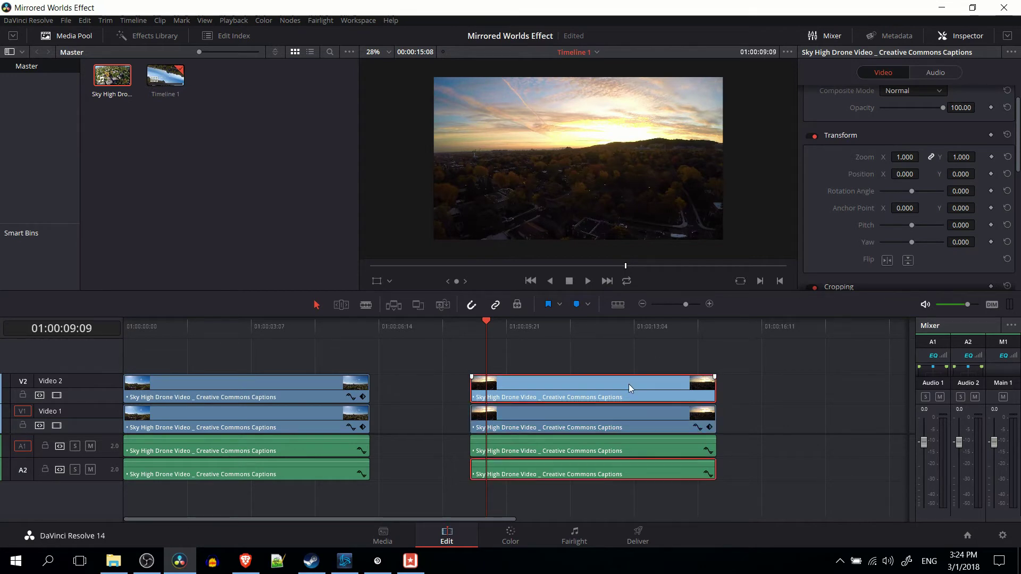
{"action": "left_click_drag", "start_coordinate": [947, 177], "coordinate": [978, 174]}
{"action": "left_click", "coordinate": [959, 175]}
{"action": "type", "text": "12"}
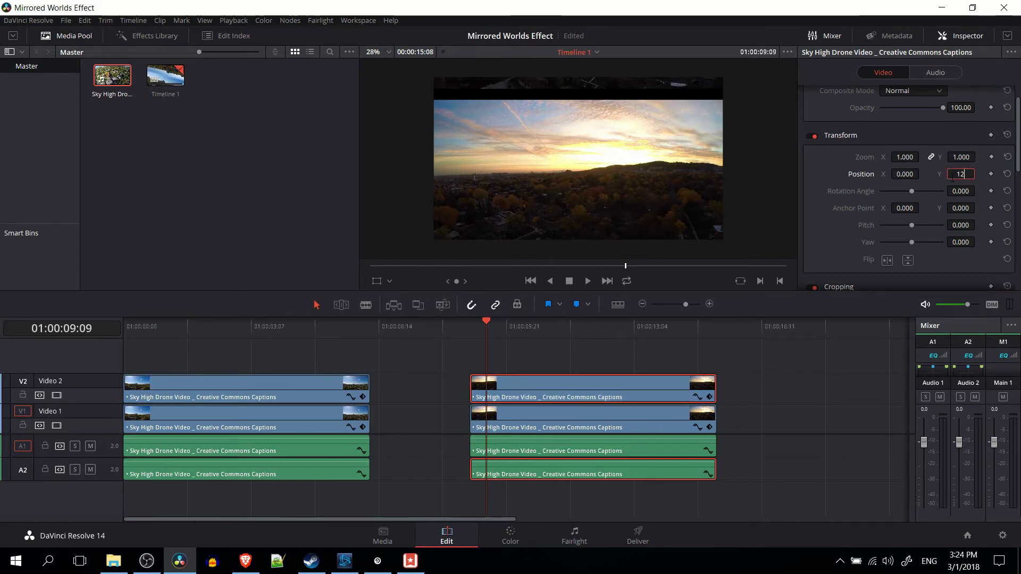
{"action": "type", "text": "0"}
{"action": "key", "text": "Return"}
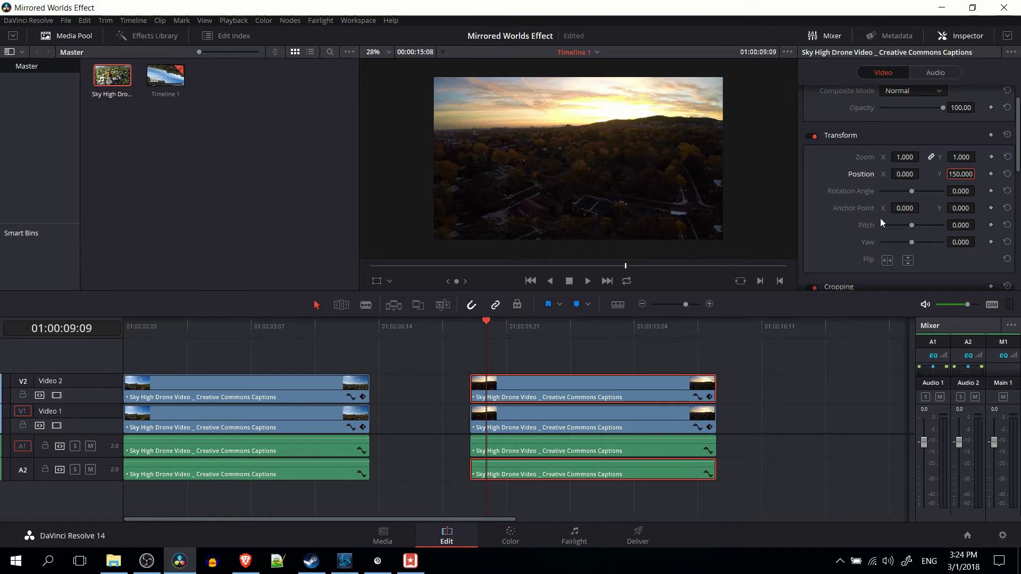
{"action": "left_click", "coordinate": [965, 188]}
{"action": "type", "text": "180"}
{"action": "key", "text": "Return"}
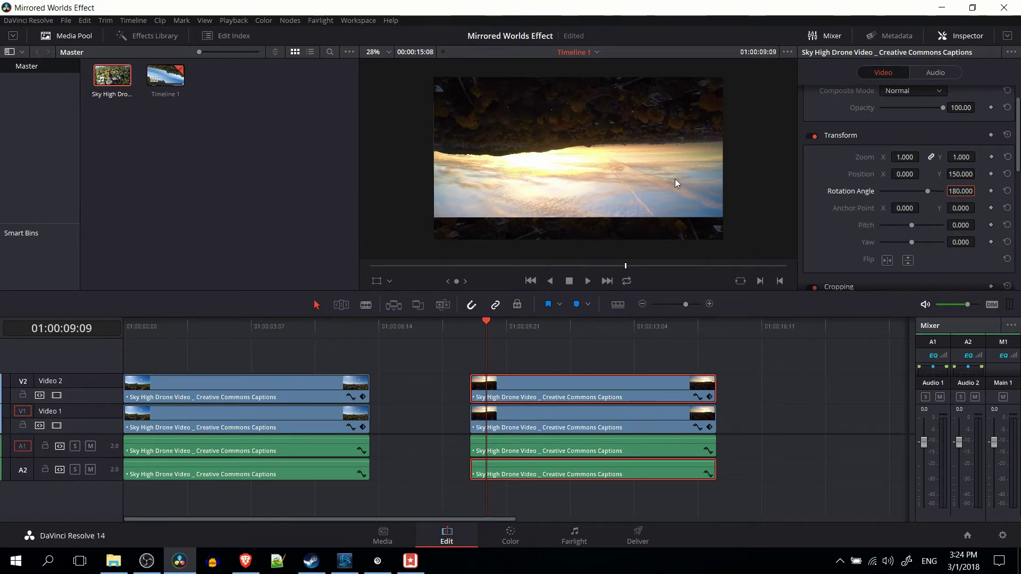
{"action": "left_click", "coordinate": [629, 417]}
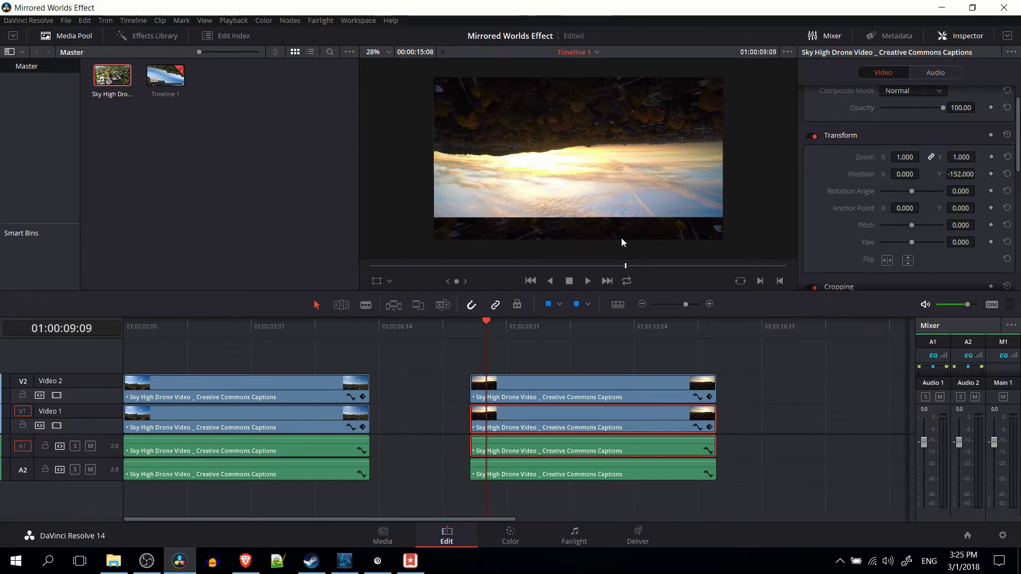
Crop the rotated Video 2 copy's top by 183.1 with Softness 50.85.
{"action": "scroll", "coordinate": [835, 200], "scroll_direction": "down", "scroll_amount": 5}
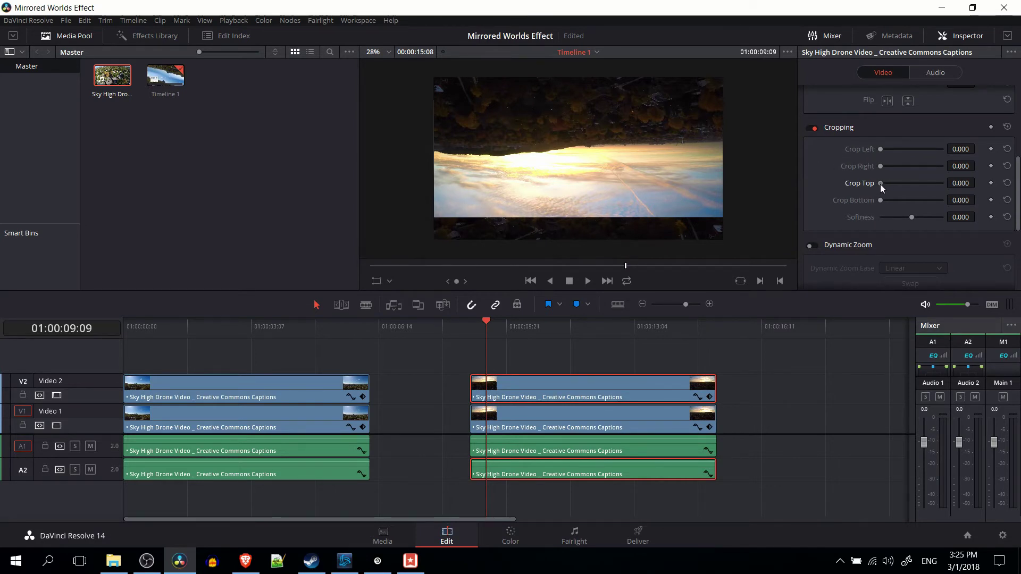
{"action": "left_click_drag", "start_coordinate": [880, 184], "coordinate": [927, 219]}
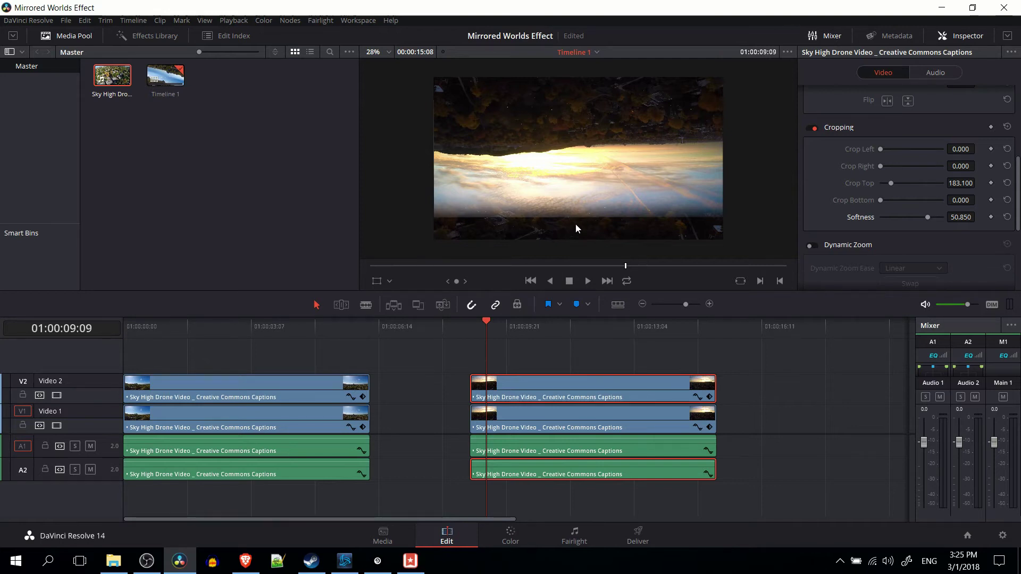
{"action": "scroll", "coordinate": [842, 206], "scroll_direction": "up", "scroll_amount": 5}
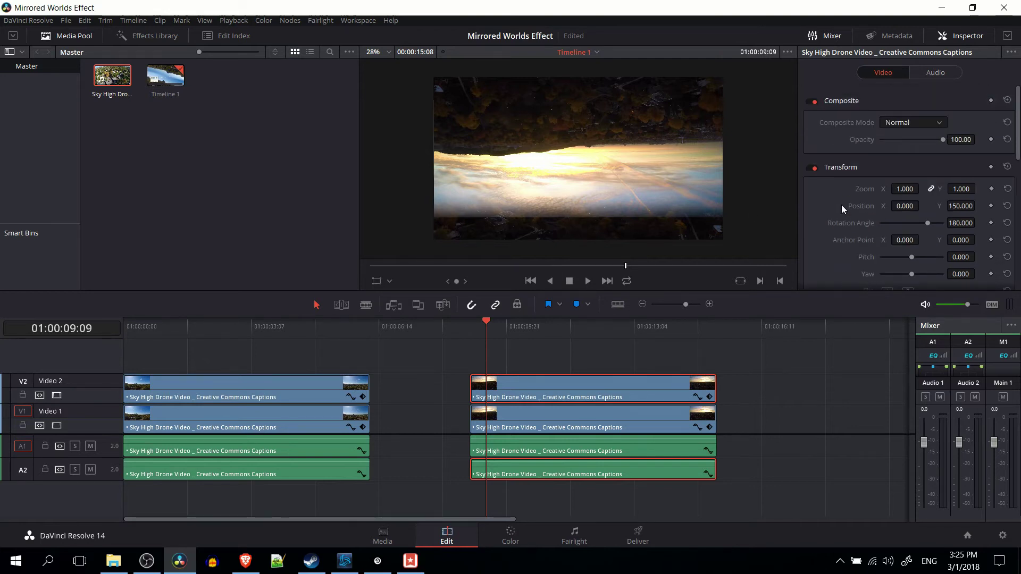
Move the top copy to Position Y 403 and the bottom clip to -384, then preview.
{"action": "scroll", "coordinate": [841, 206], "scroll_direction": "down", "scroll_amount": 1}
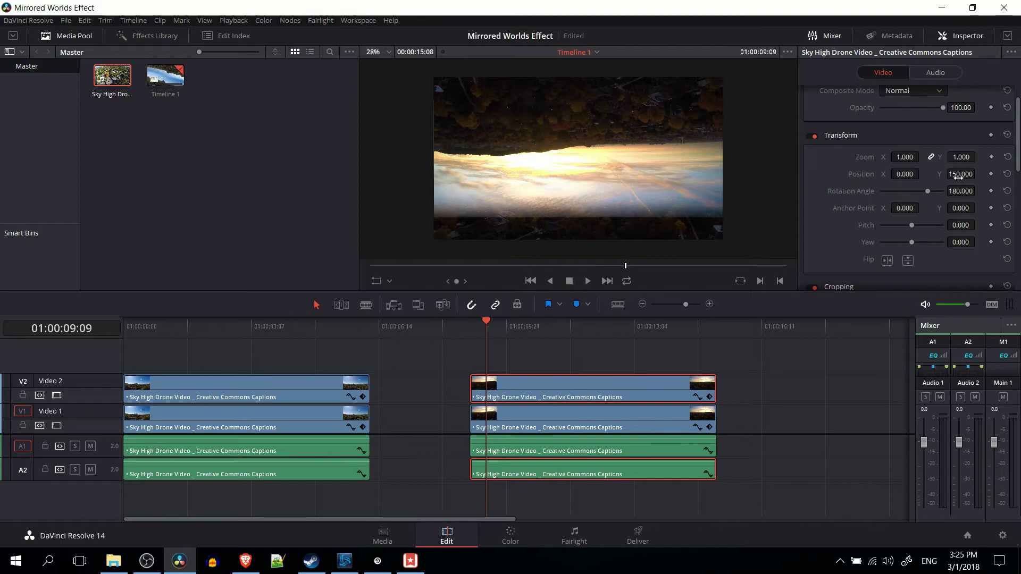
{"action": "left_click_drag", "start_coordinate": [959, 177], "coordinate": [978, 174]}
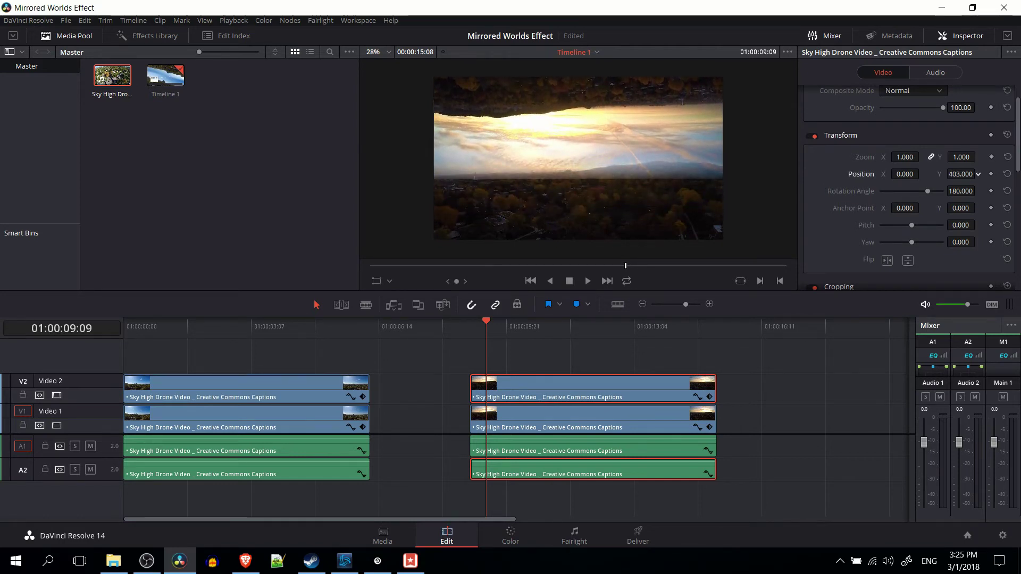
{"action": "left_click", "coordinate": [530, 426]}
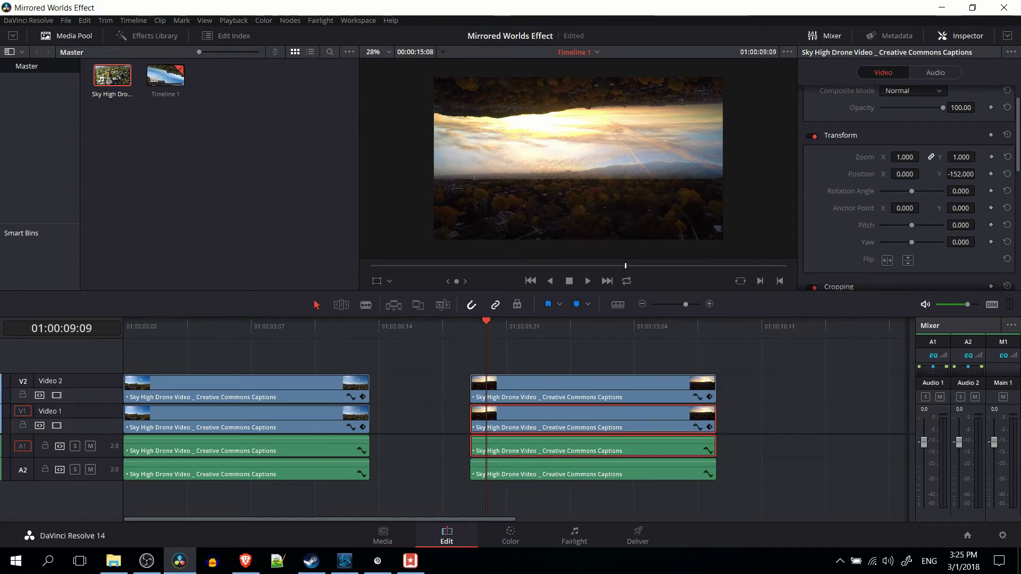
{"action": "left_click_drag", "start_coordinate": [978, 174], "coordinate": [978, 174]}
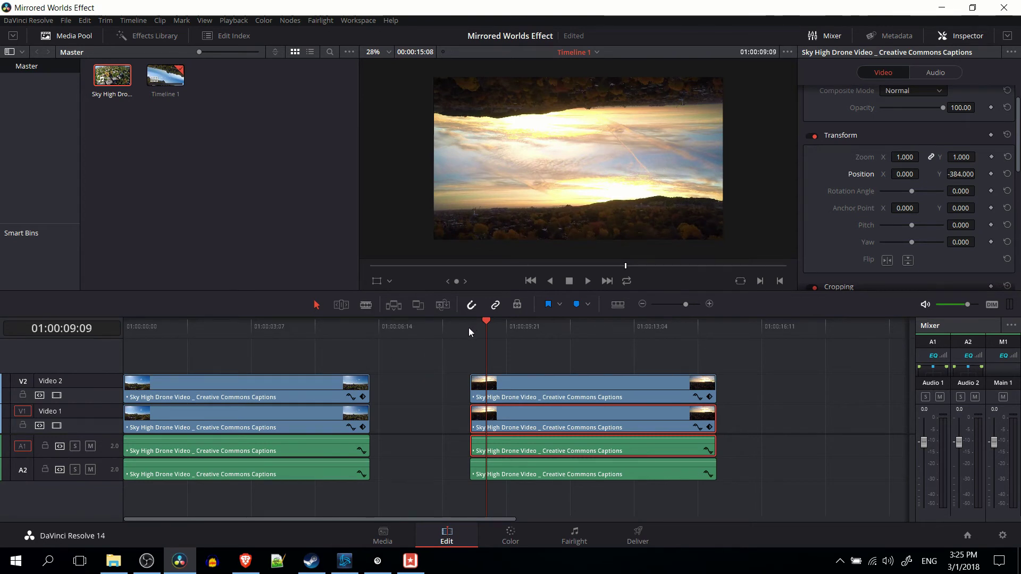
{"action": "key", "text": "space"}
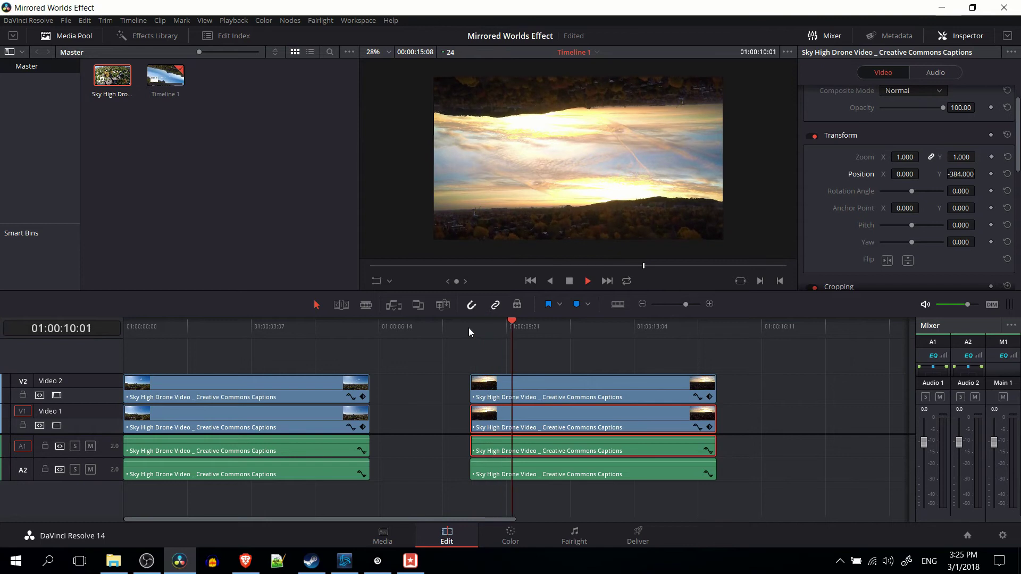
{"action": "left_click", "coordinate": [468, 328]}
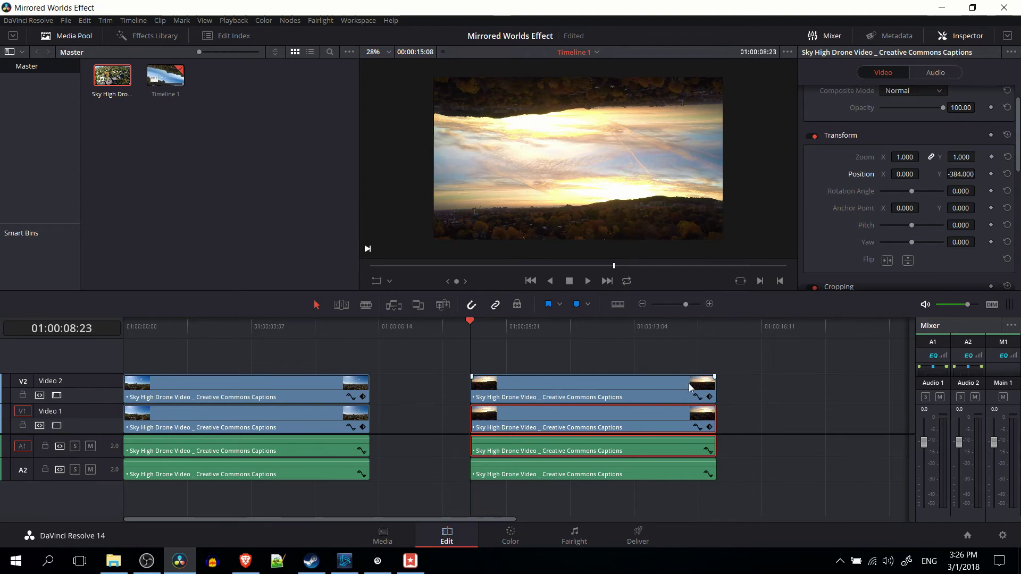
Tilt the bottom clip to -15° and set the top copy's rotation to 165°.
{"action": "scroll", "coordinate": [821, 209], "scroll_direction": "down", "scroll_amount": 2}
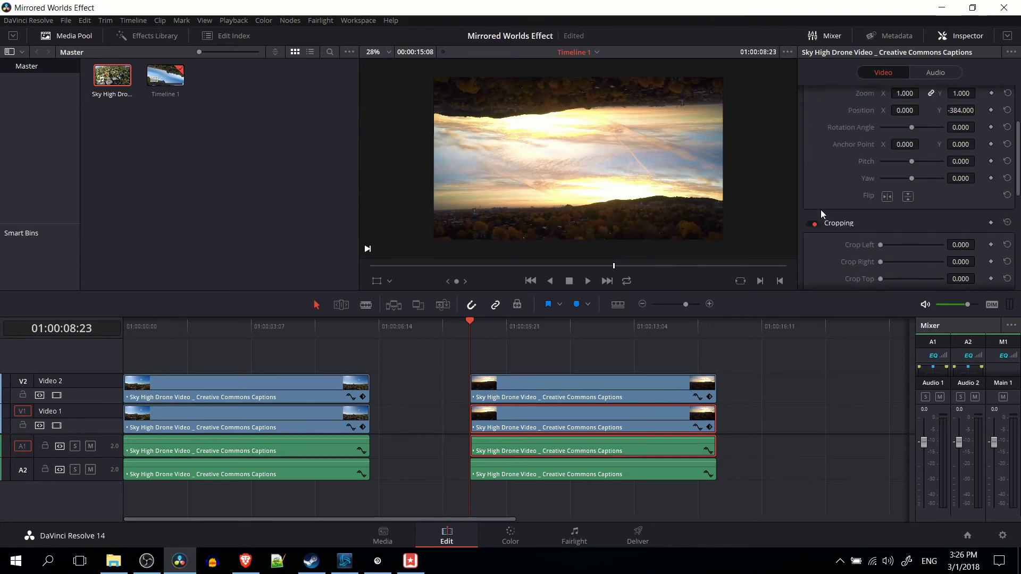
{"action": "mouse_move", "coordinate": [961, 127]}
{"action": "left_mouse_down"}
{"action": "mouse_move", "coordinate": [934, 127]}
{"action": "mouse_move", "coordinate": [974, 138]}
{"action": "left_mouse_up"}
{"action": "left_click", "coordinate": [670, 384]}
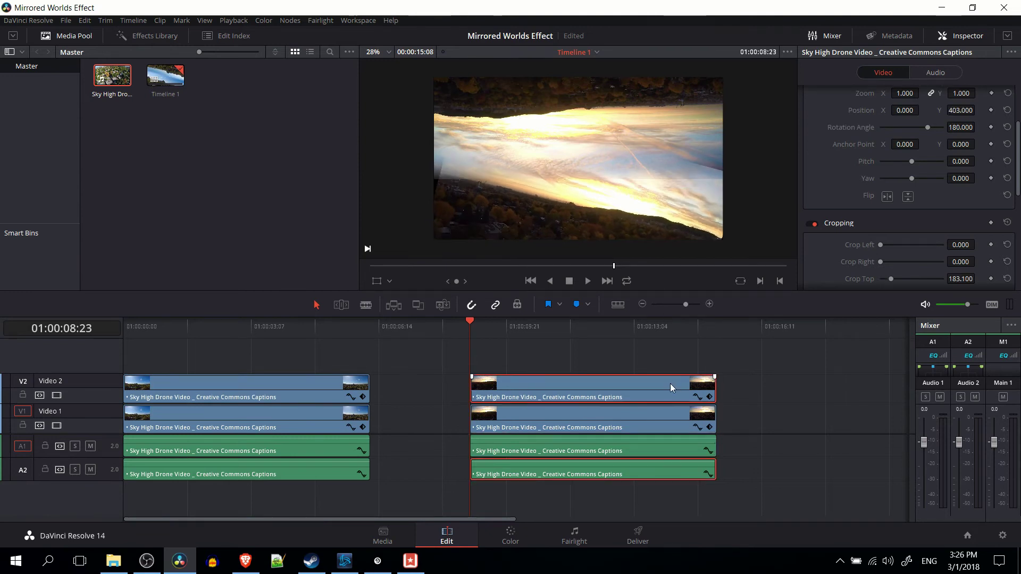
{"action": "left_click", "coordinate": [961, 126]}
{"action": "type", "text": "165"}
{"action": "key", "text": "Return"}
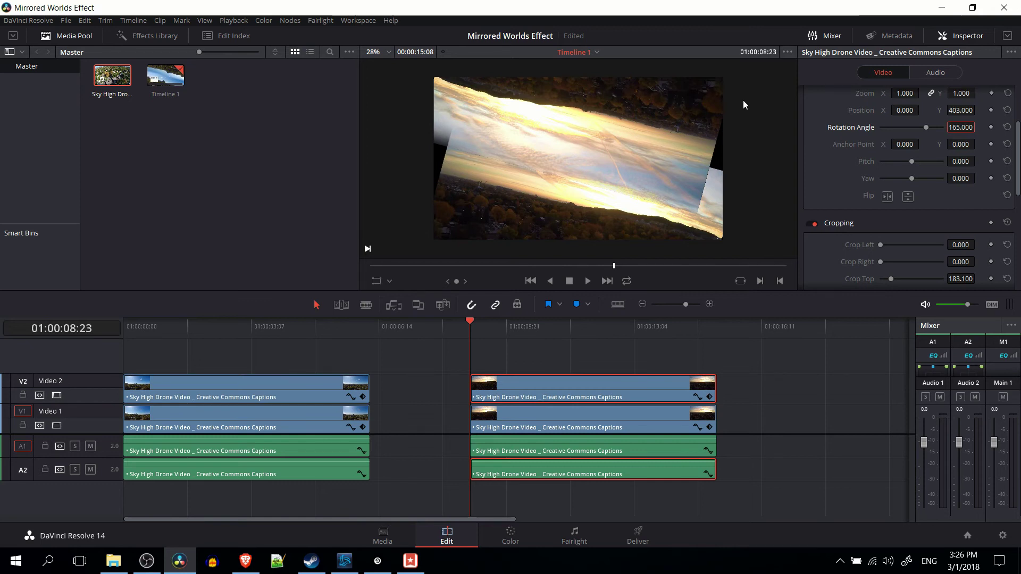
{"action": "scroll", "coordinate": [781, 165], "scroll_direction": "down", "scroll_amount": 3}
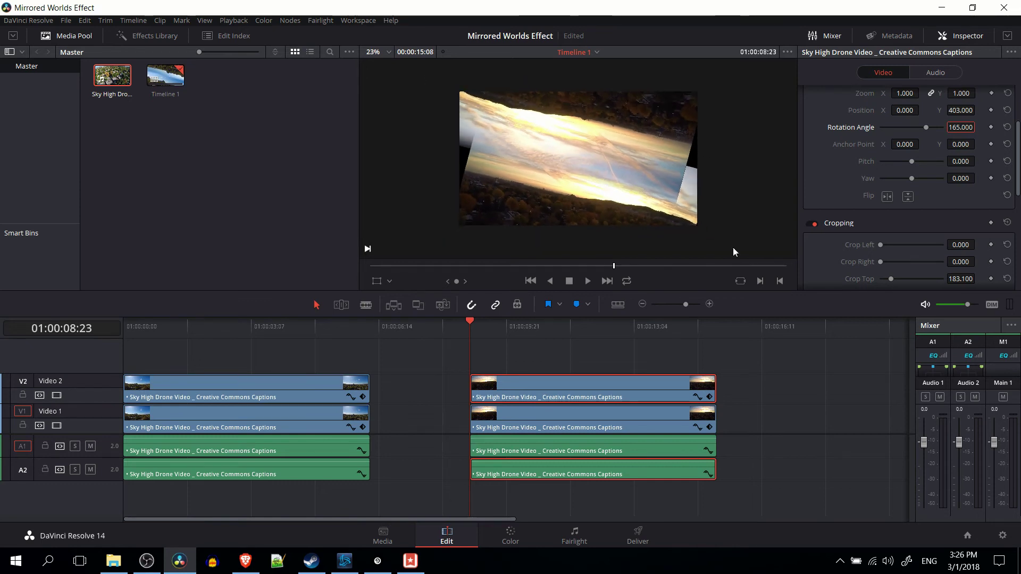
Zoom both the Video 1 and Video 2 sunset clips to 1.1.
{"action": "left_click", "coordinate": [655, 414]}
{"action": "scroll", "coordinate": [716, 184], "scroll_direction": "up", "scroll_amount": 1}
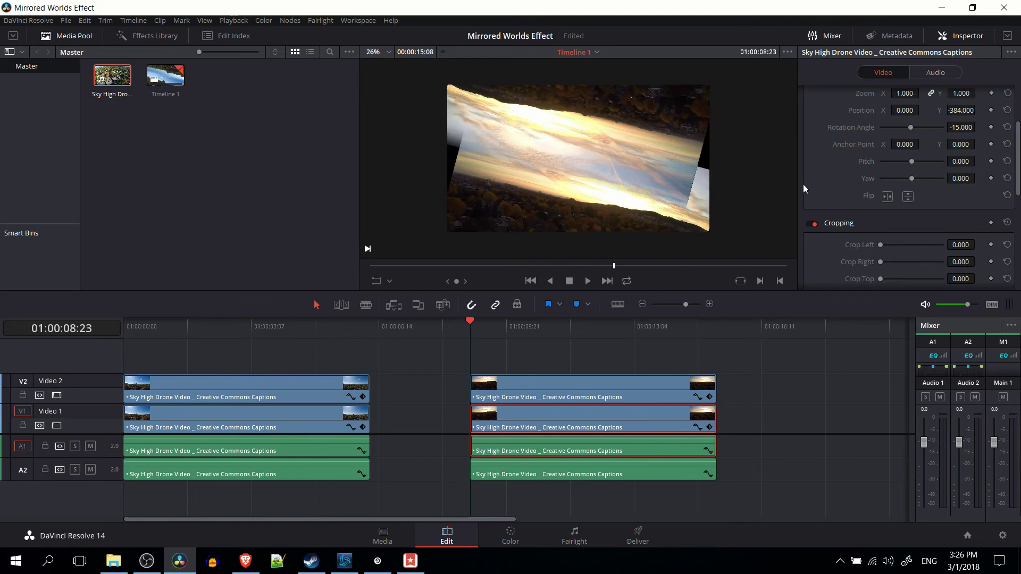
{"action": "scroll", "coordinate": [825, 175], "scroll_direction": "up", "scroll_amount": 3}
{"action": "scroll", "coordinate": [825, 174], "scroll_direction": "down", "scroll_amount": 1}
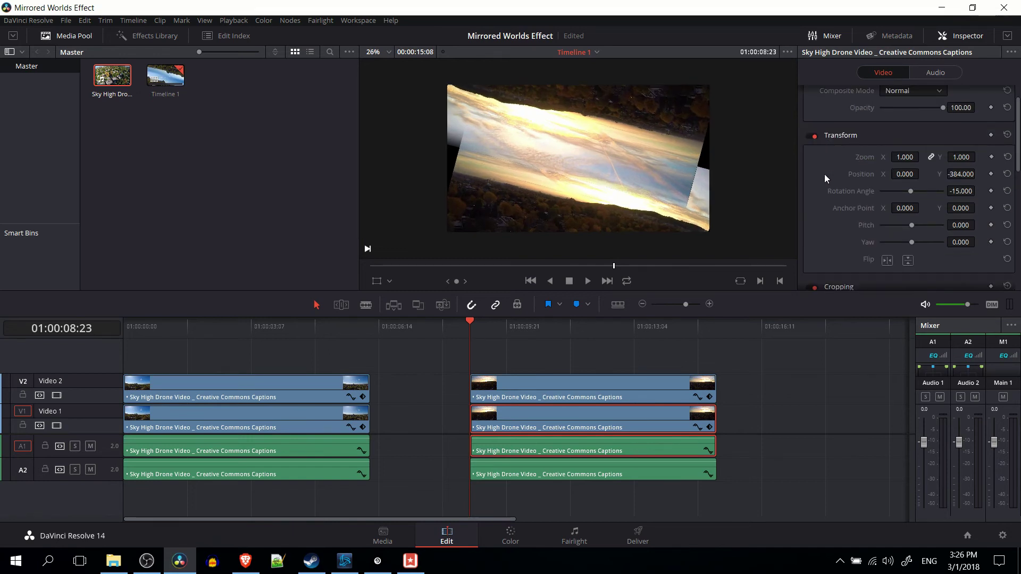
{"action": "left_click", "coordinate": [908, 157]}
{"action": "type", "text": "1.1"}
{"action": "key", "text": "Return"}
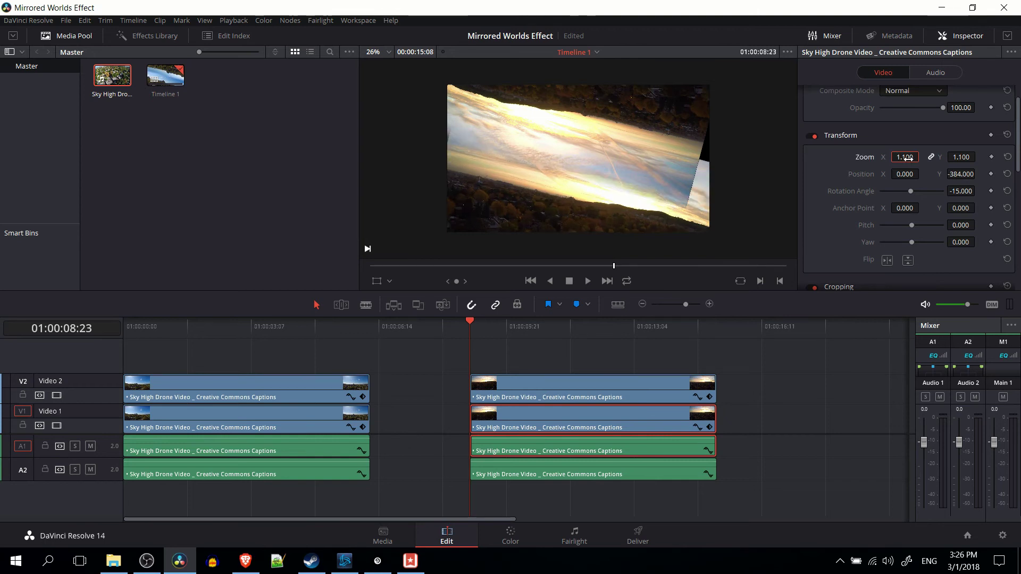
{"action": "left_click", "coordinate": [551, 381]}
{"action": "left_click", "coordinate": [911, 158]}
{"action": "type", "text": "1.1"}
{"action": "key", "text": "Return"}
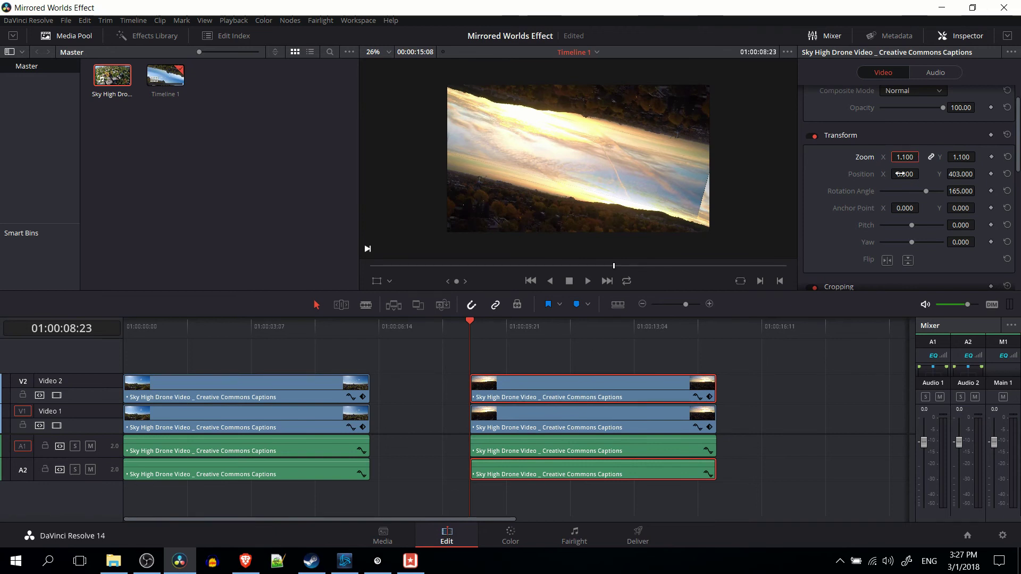
Shift the top copy right to Position X 103 and the bottom clip to X -70.
{"action": "left_click_drag", "start_coordinate": [904, 177], "coordinate": [922, 174]}
{"action": "left_click", "coordinate": [658, 425]}
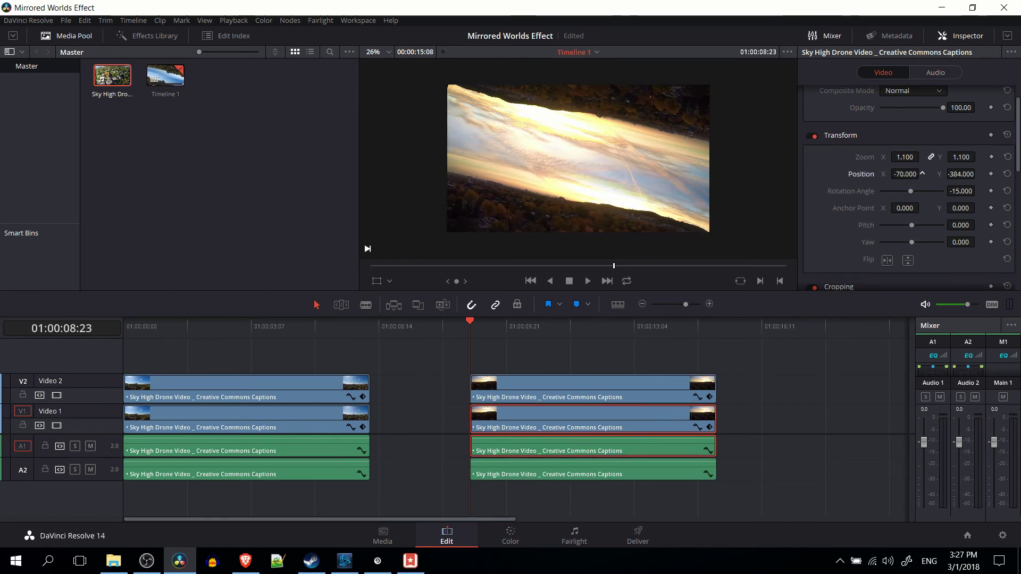
{"action": "left_click_drag", "start_coordinate": [923, 174], "coordinate": [922, 174]}
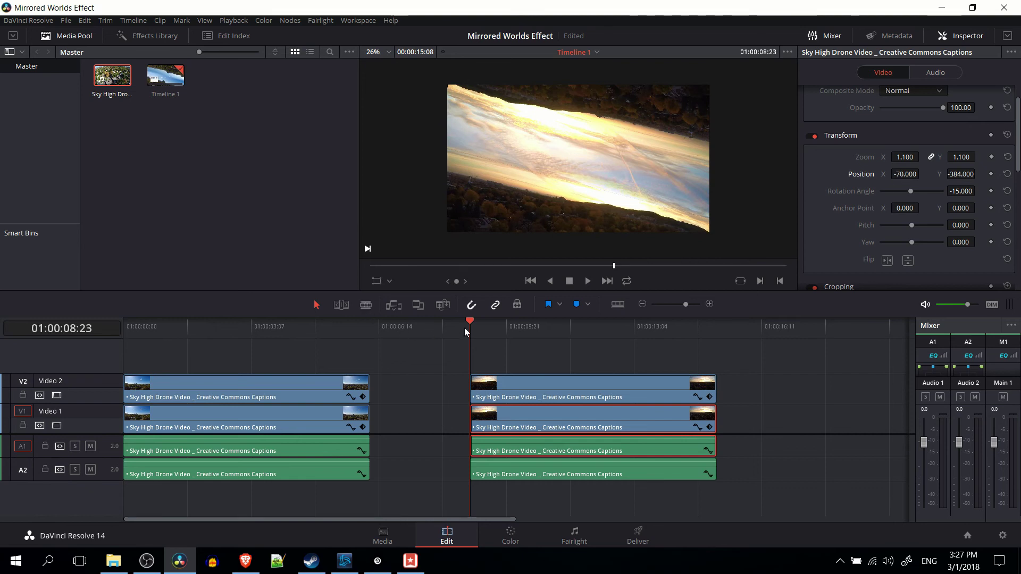